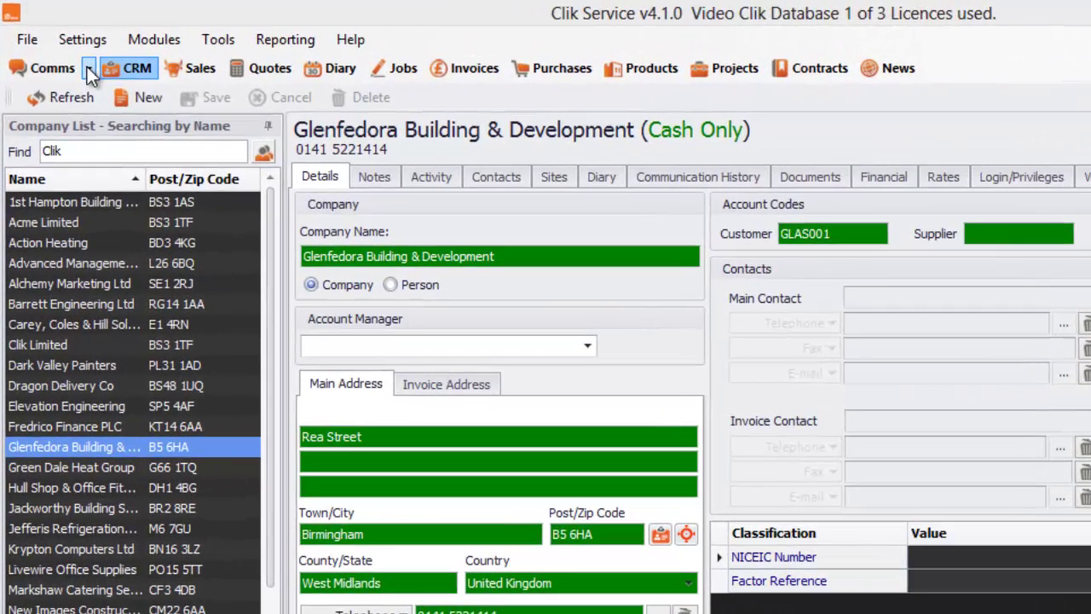
# Start a new sales enquiry from the Comms dropdown list.
pyautogui.click(87, 66)
pyautogui.click(89, 68)
pyautogui.click(85, 66)
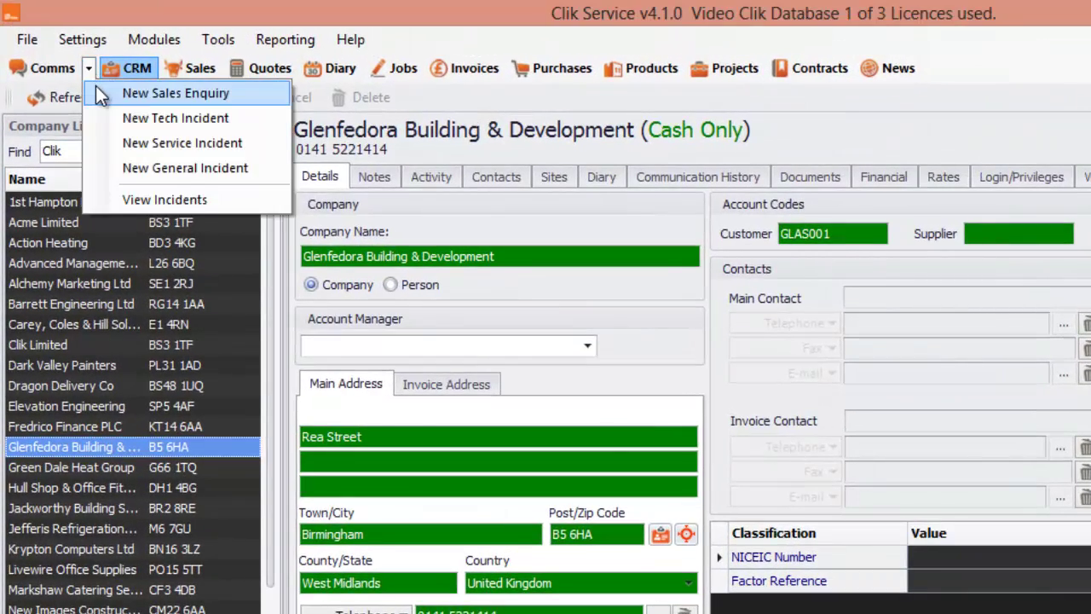
pyautogui.click(96, 86)
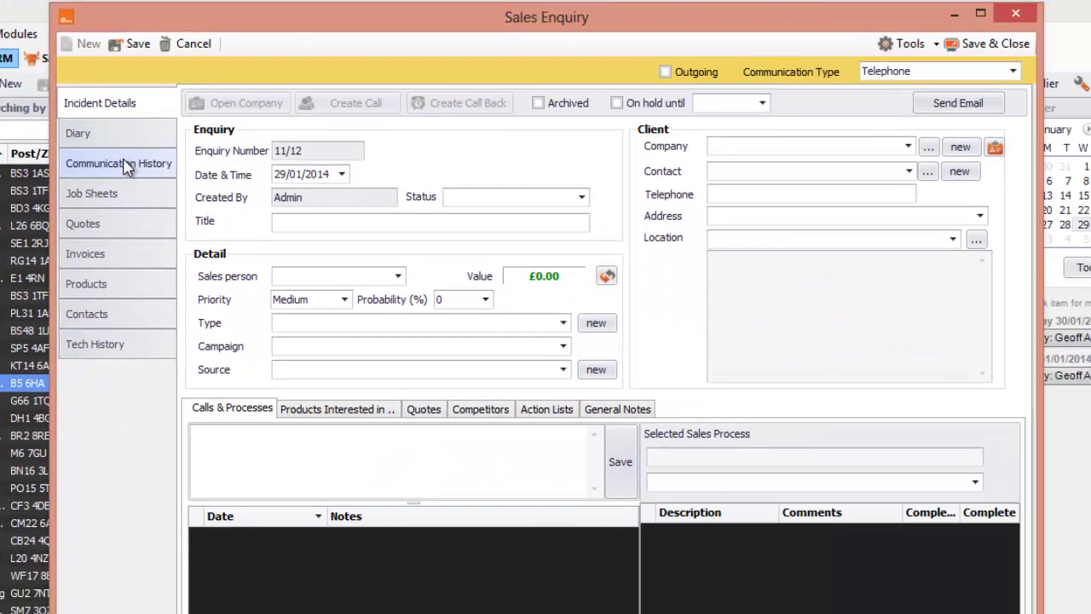
# Create a new client company named Loft Limited and assign its account manager.
pyautogui.click(956, 152)
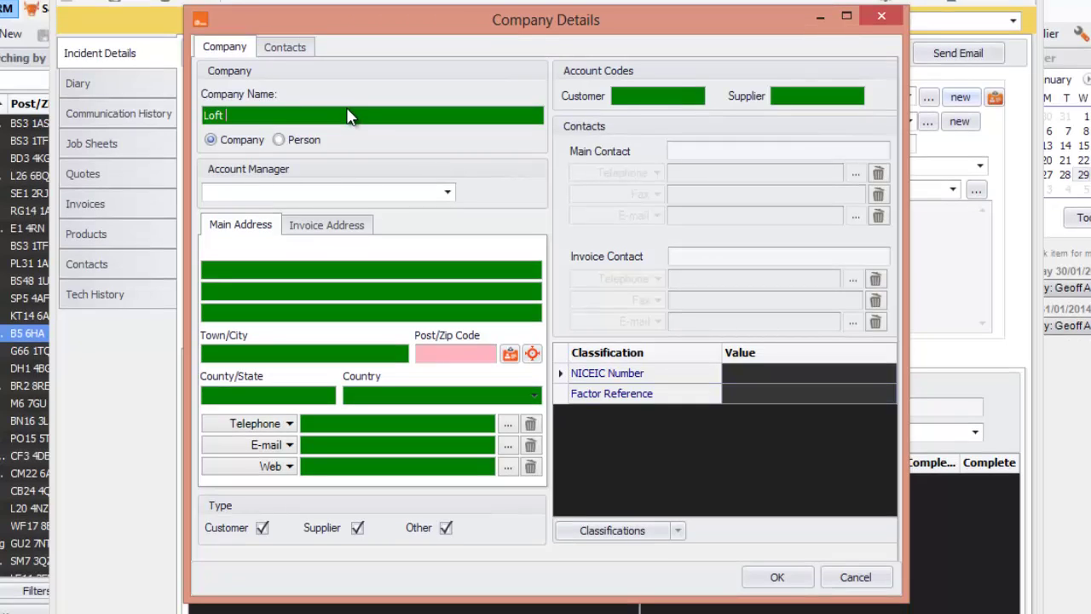
pyautogui.write('Loft Limited')
pyautogui.click(447, 194)
pyautogui.click(302, 213)
pyautogui.click(227, 269)
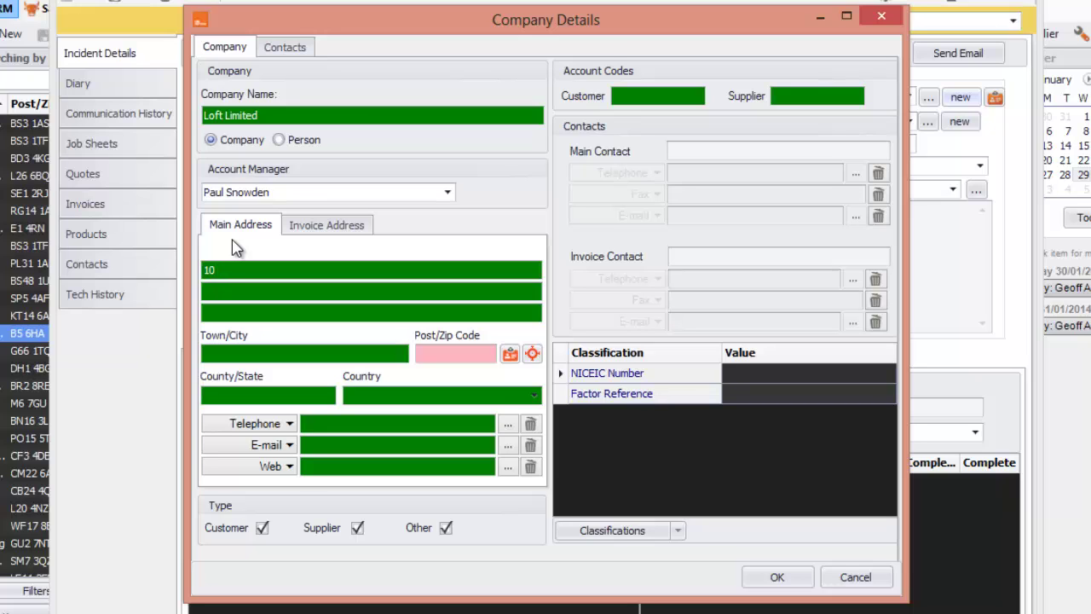
pyautogui.click(274, 349)
pyautogui.click(481, 352)
pyautogui.click(509, 394)
pyautogui.write('Un')
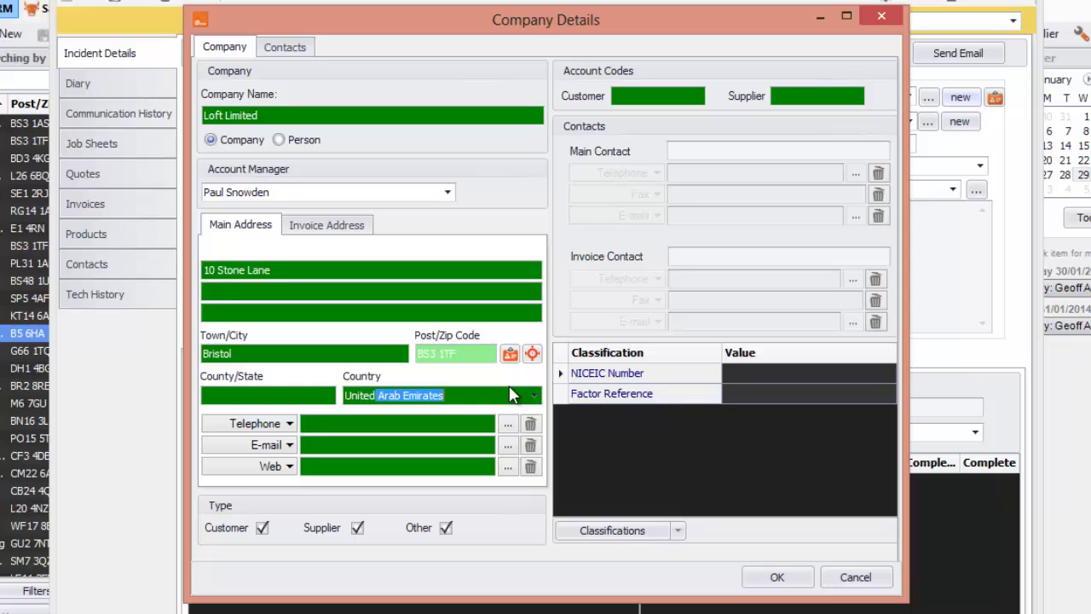
pyautogui.write('ited K')
pyautogui.click(412, 420)
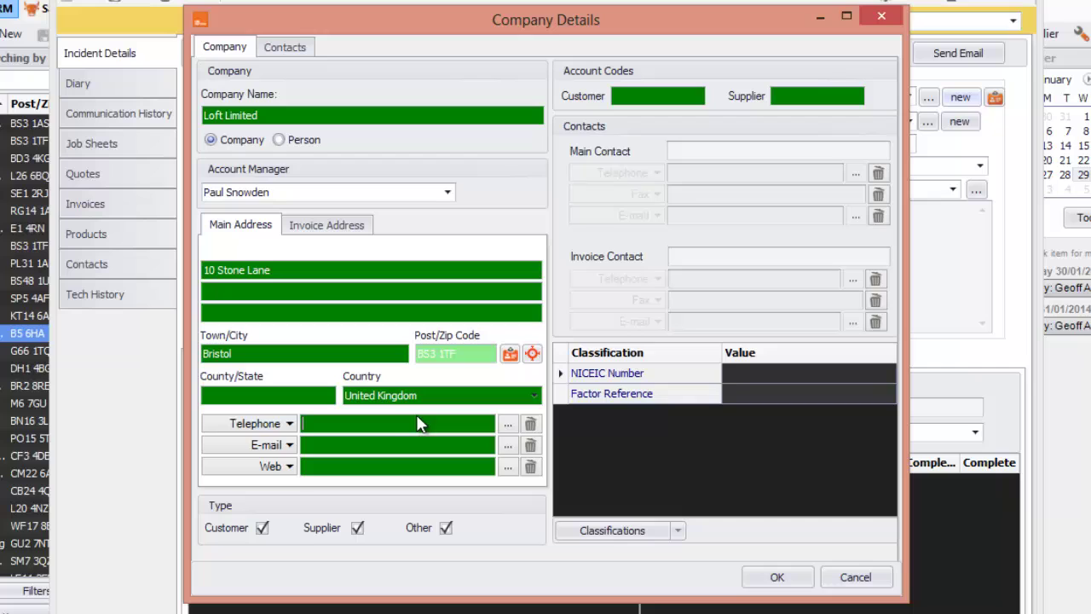
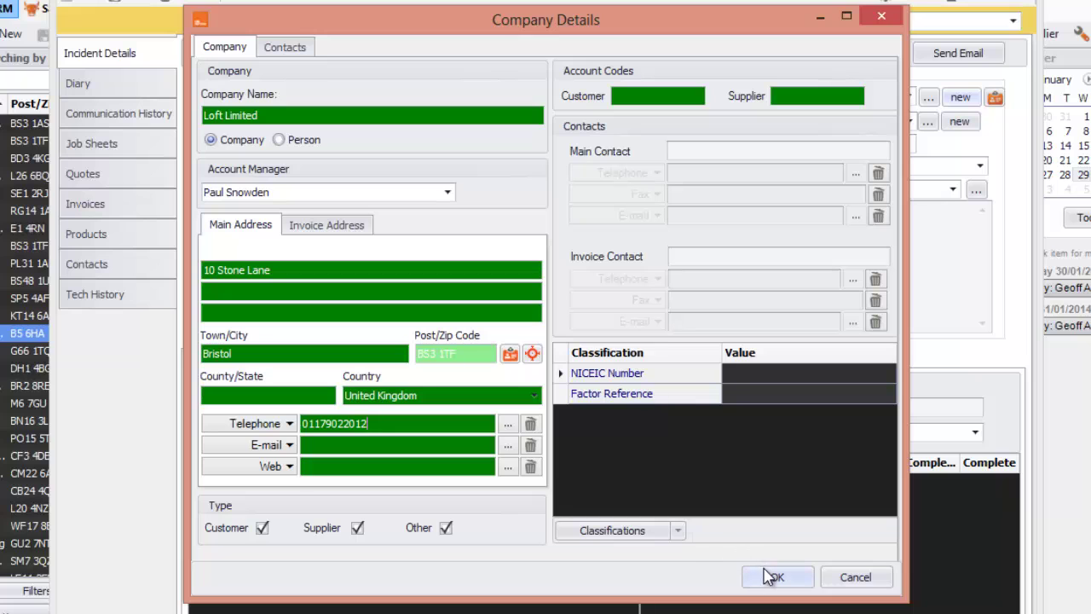
pyautogui.click(285, 47)
# Add a main contact with first name and surname, then save Loft Limited into the enquiry.
pyautogui.click(246, 69)
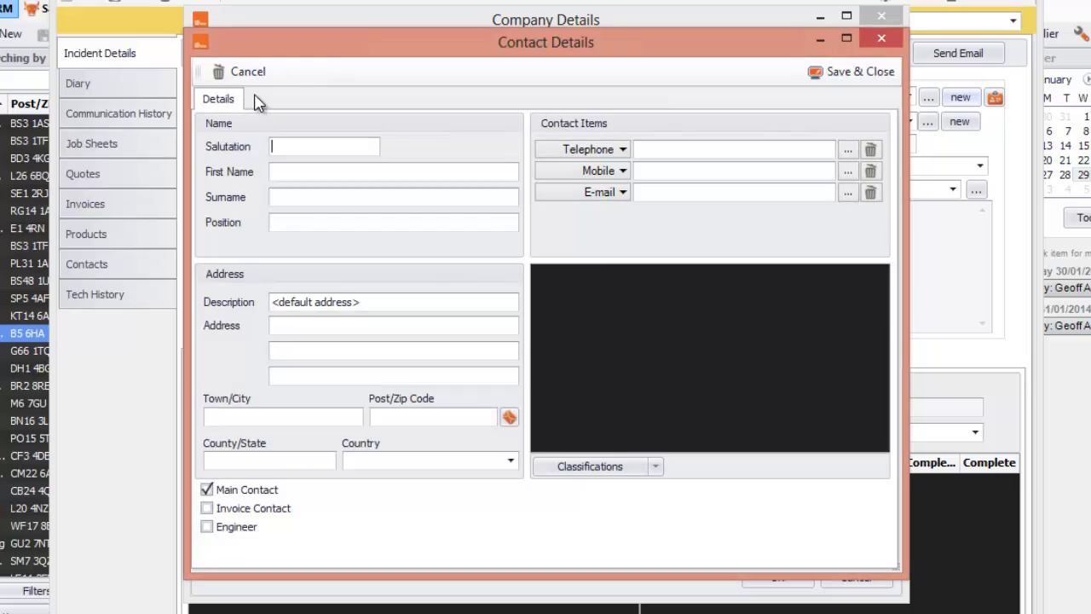
pyautogui.click(285, 168)
pyautogui.click(306, 197)
pyautogui.write('Banting')
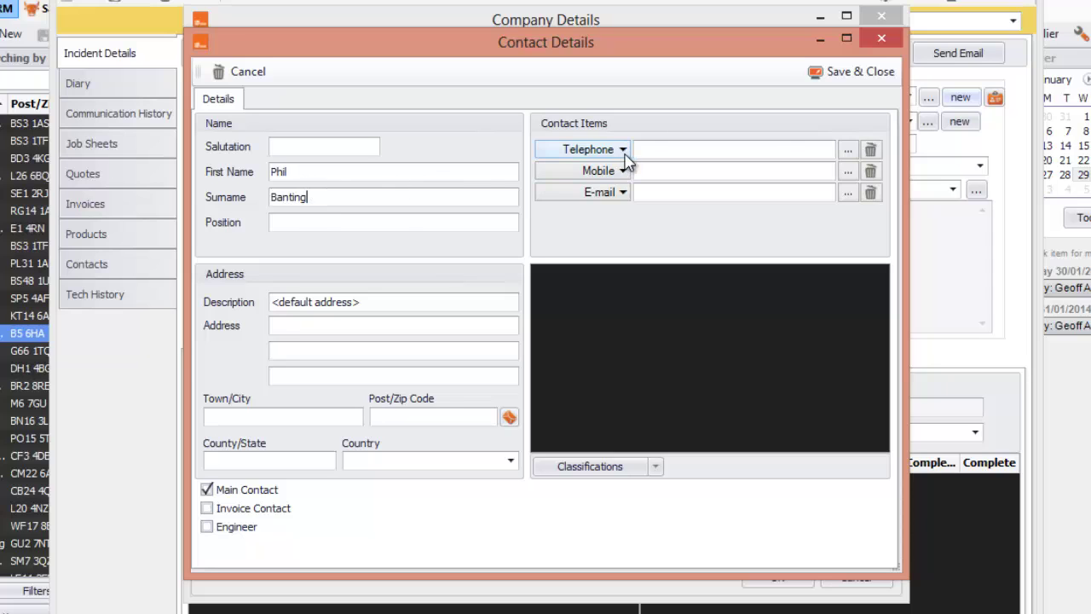
pyautogui.click(836, 72)
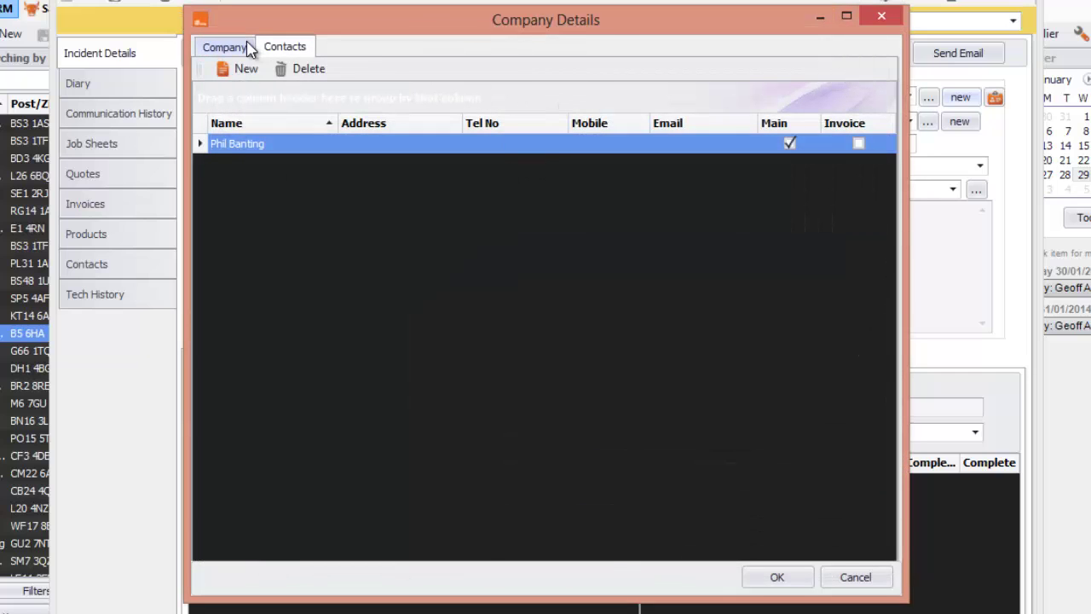
pyautogui.click(231, 47)
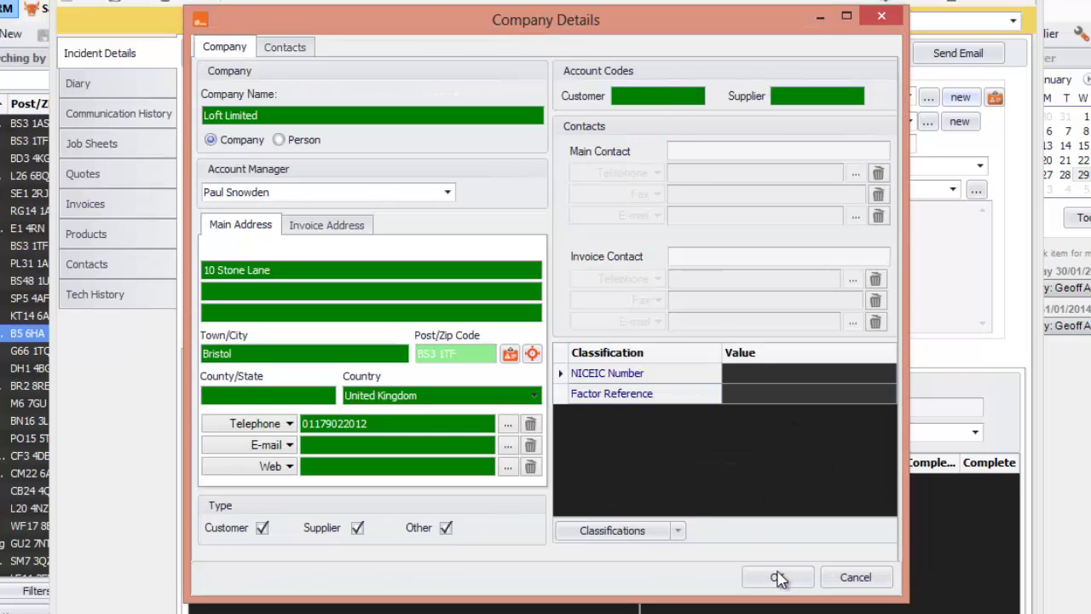
pyautogui.click(777, 577)
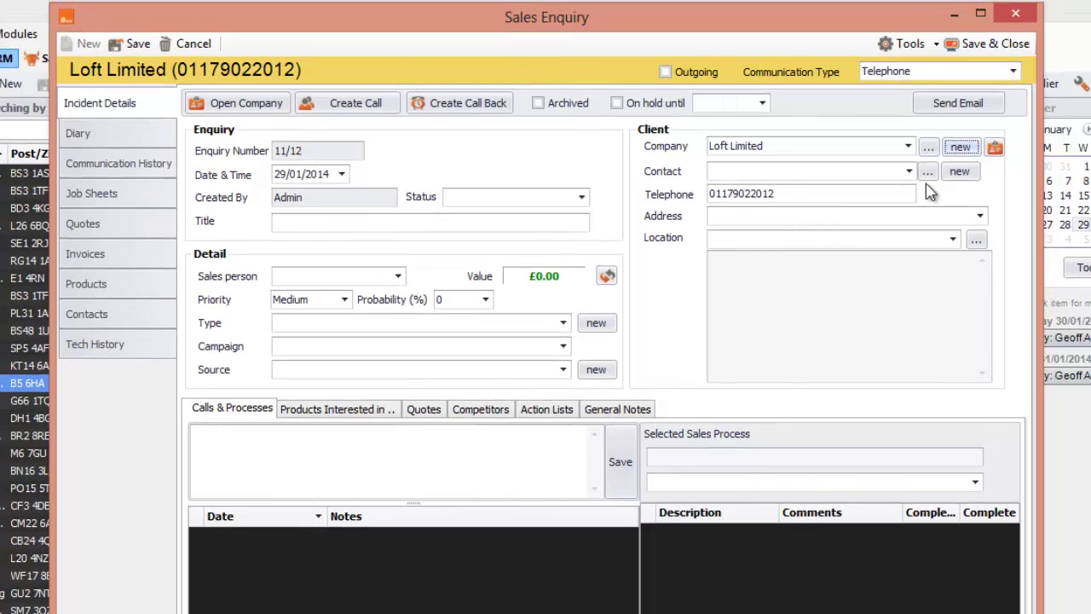
pyautogui.click(909, 160)
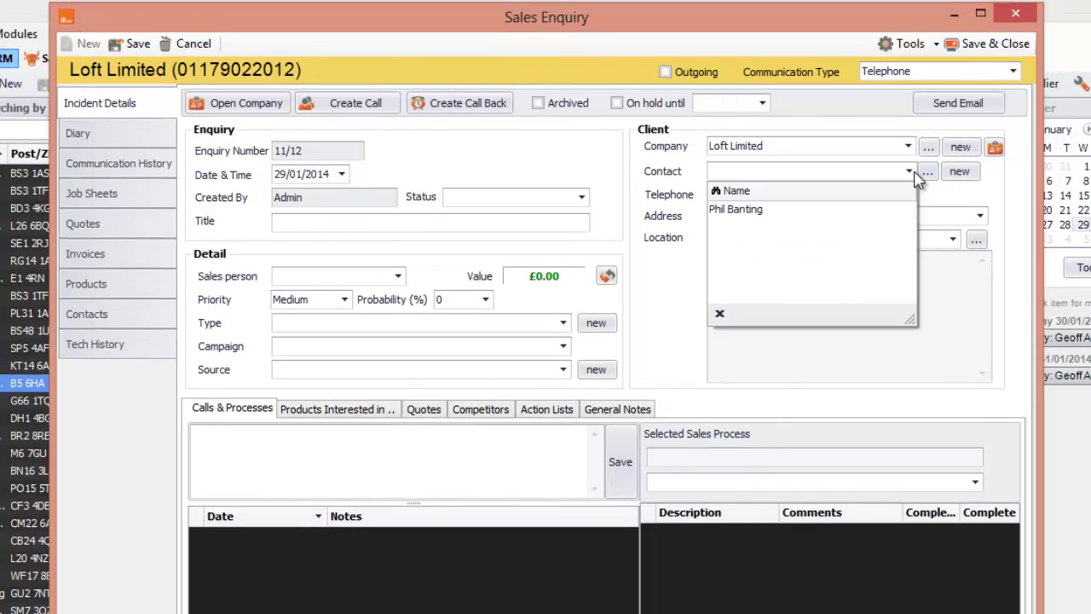
pyautogui.click(774, 200)
pyautogui.click(755, 215)
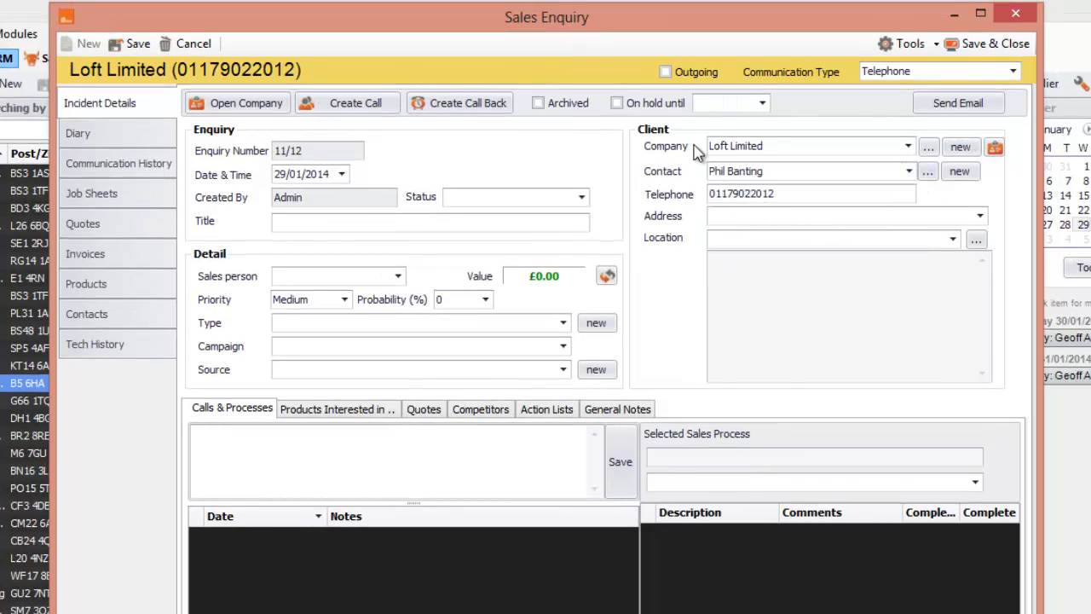
pyautogui.click(980, 216)
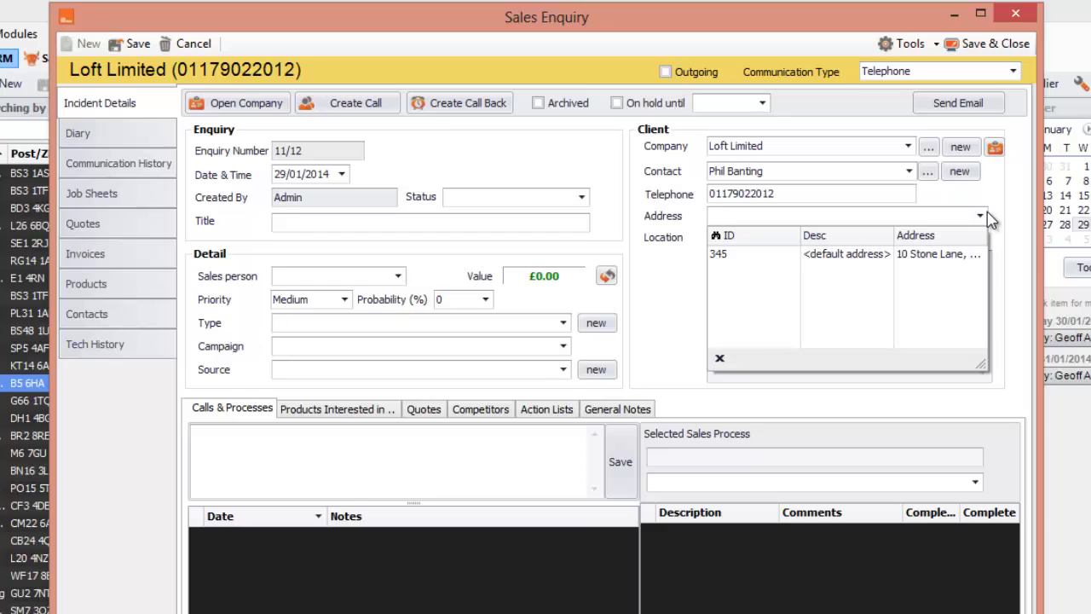
pyautogui.click(868, 256)
pyautogui.click(842, 240)
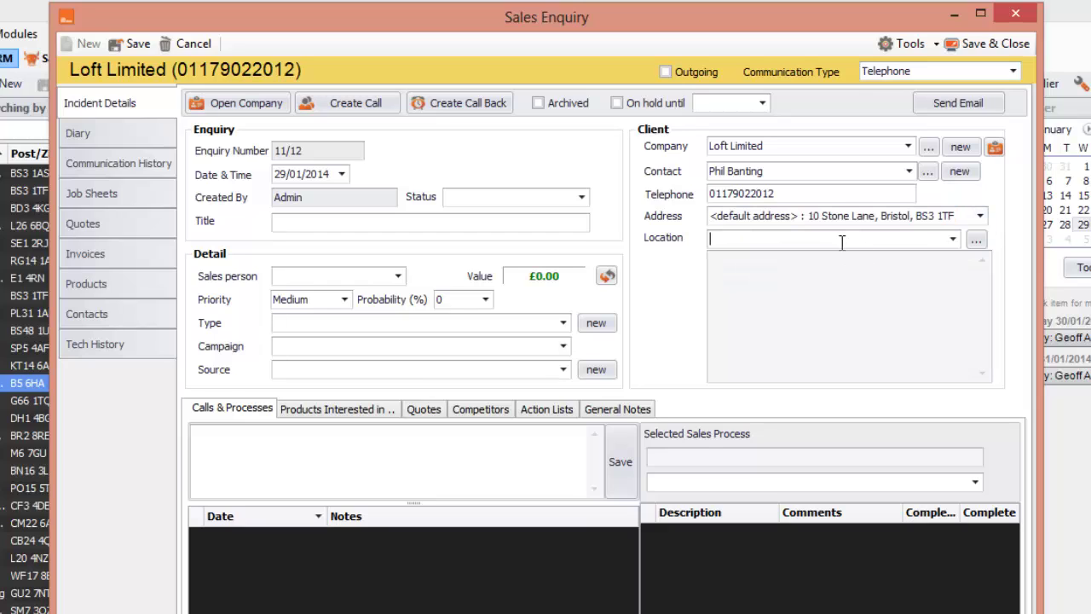
pyautogui.click(953, 239)
pyautogui.click(850, 283)
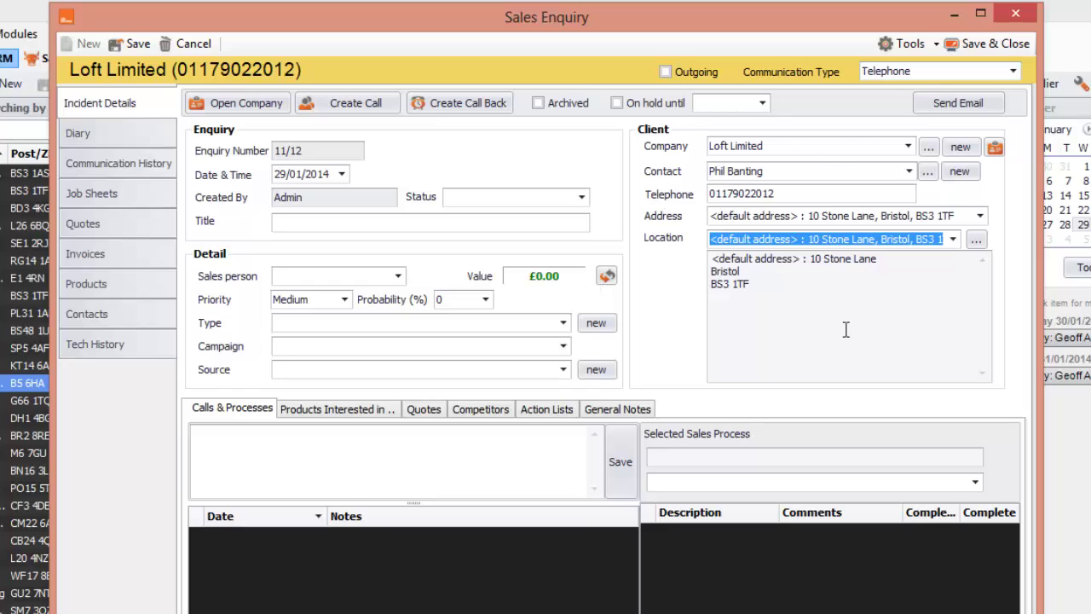
# Set the enquiry status to Active, title it 'New Sales', and assign the salesperson.
pyautogui.click(581, 197)
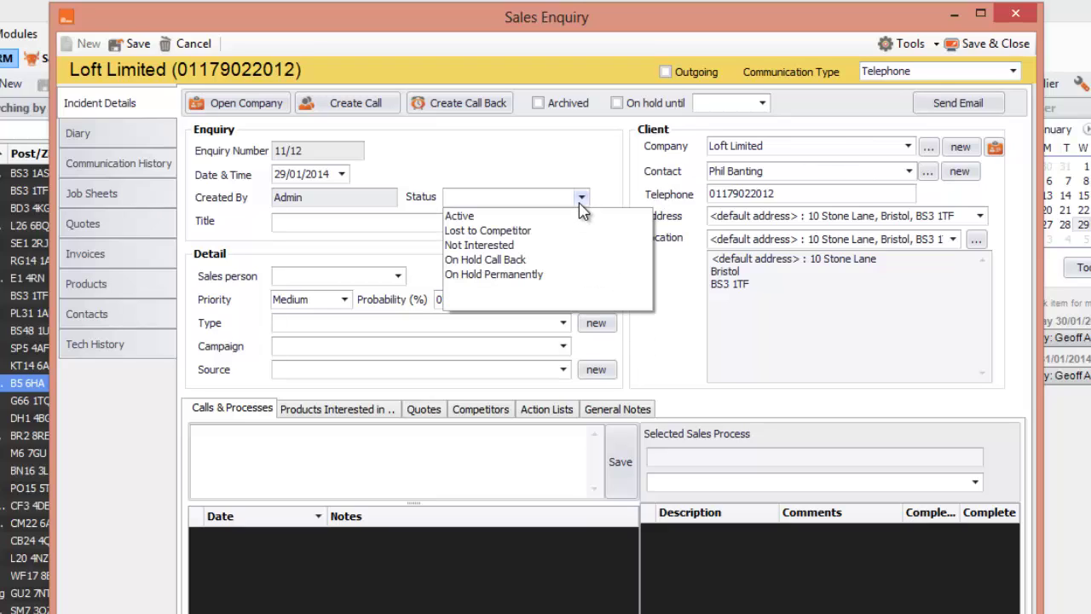
pyautogui.click(516, 218)
pyautogui.click(406, 220)
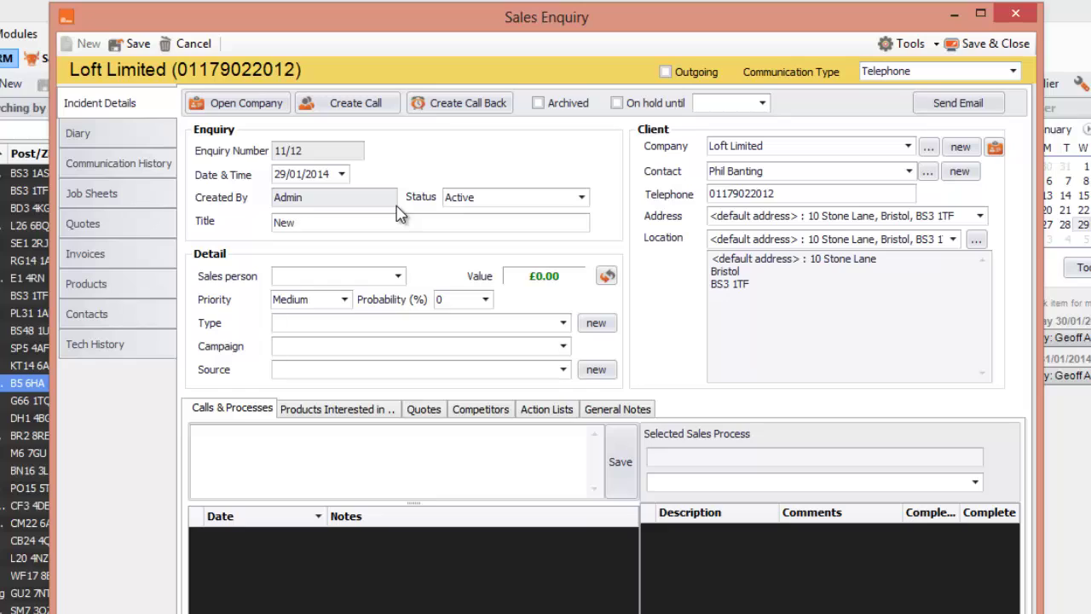
pyautogui.write('New Sales')
pyautogui.click(400, 277)
pyautogui.click(309, 311)
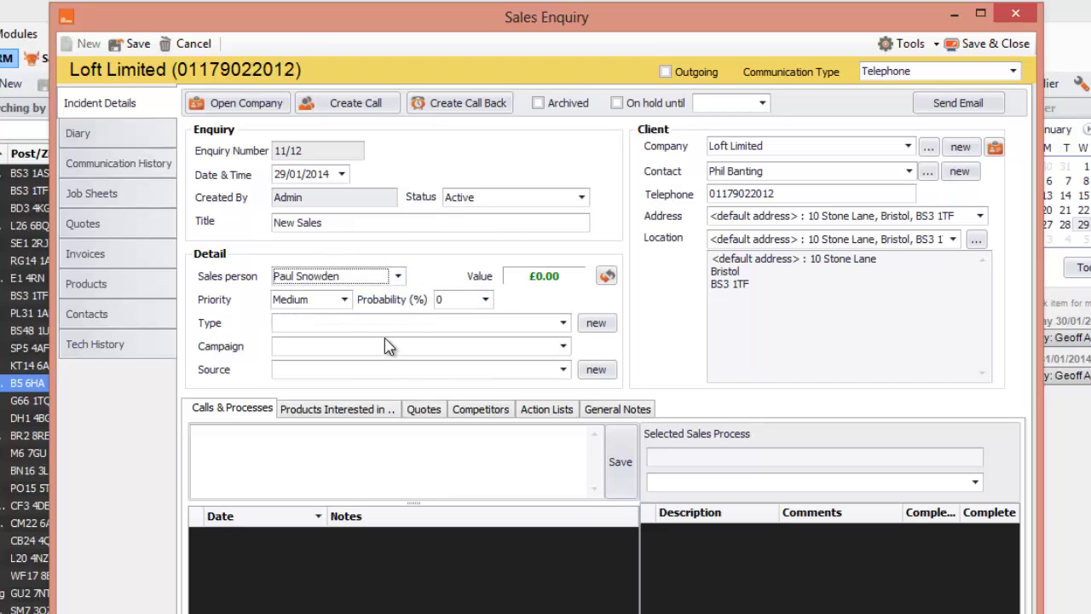
# Set the enquiry type to Sales, campaign to Marketing Campaign 1 and source to Google.
pyautogui.click(556, 330)
pyautogui.click(562, 324)
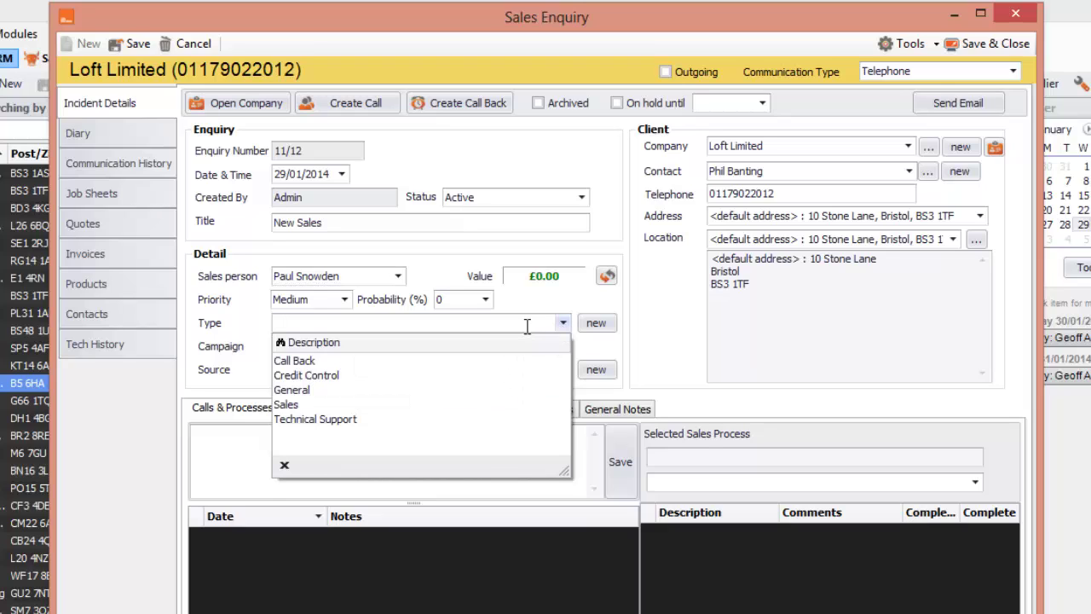
pyautogui.click(331, 405)
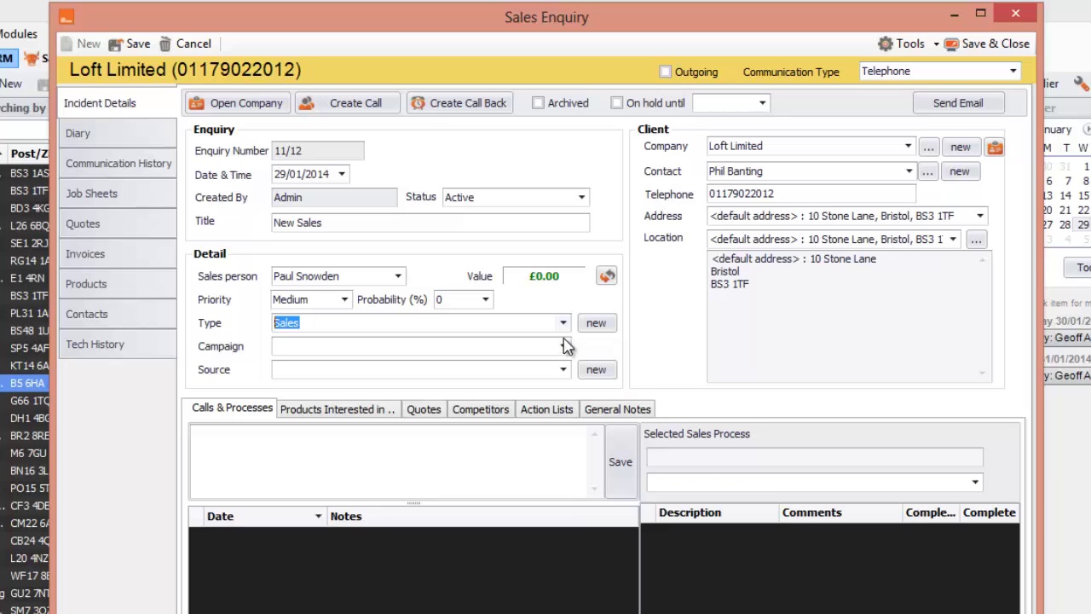
pyautogui.click(564, 346)
pyautogui.click(362, 383)
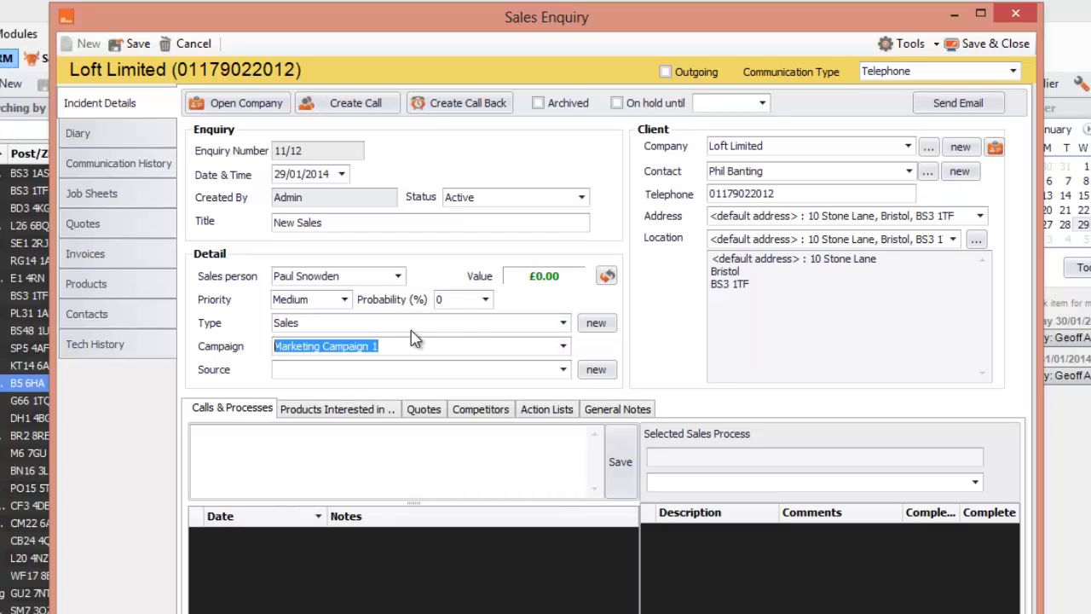
pyautogui.click(563, 371)
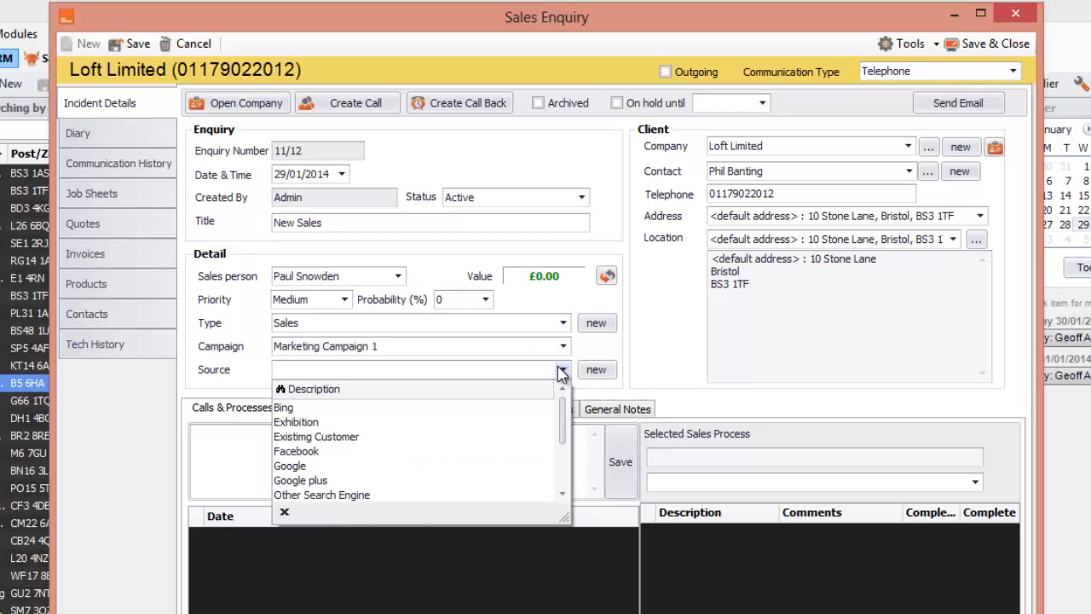
pyautogui.click(342, 466)
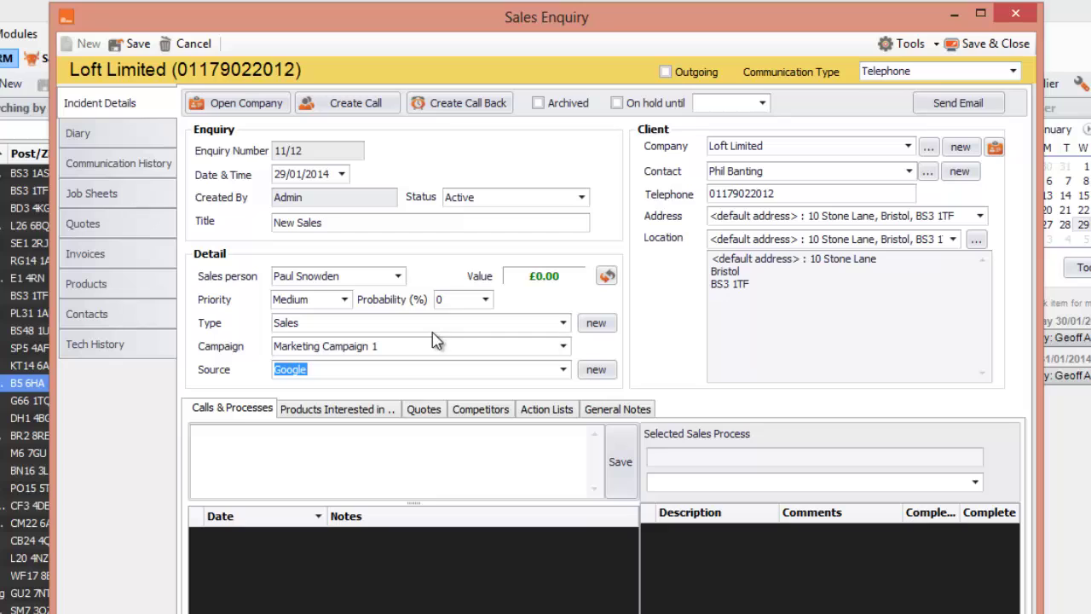
pyautogui.click(601, 324)
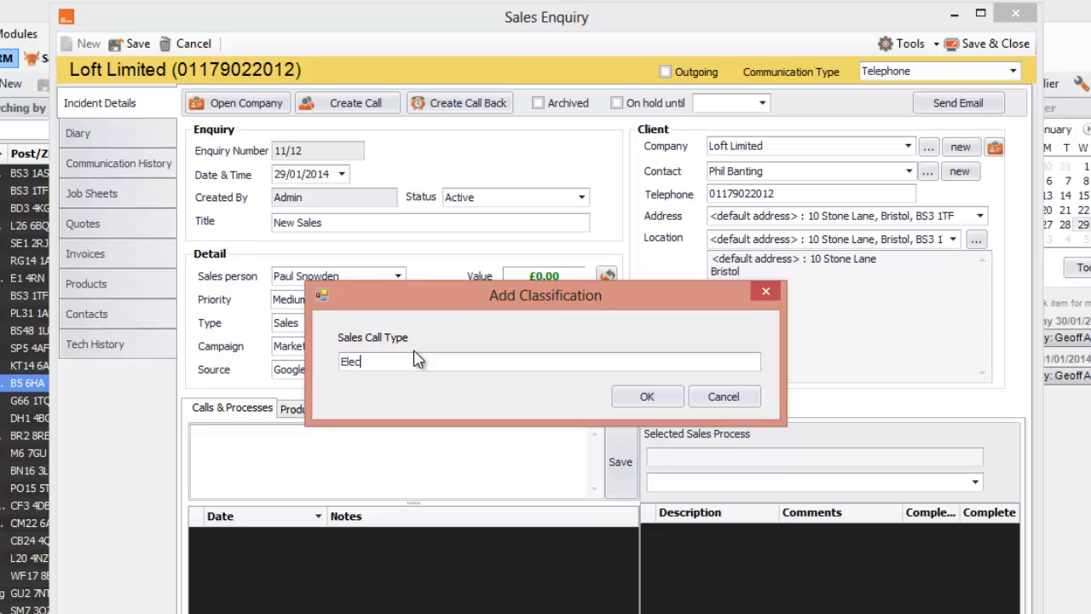
# Add 'Electrical Service' as a new Sales Call Type and select it as the enquiry type.
pyautogui.write('Service')
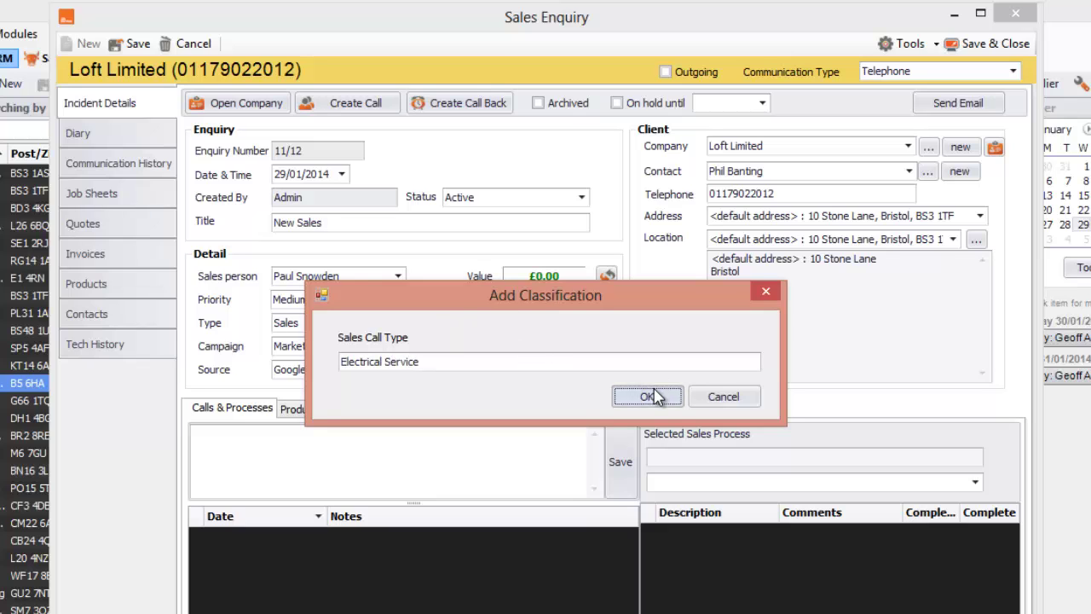
pyautogui.click(647, 396)
pyautogui.click(563, 322)
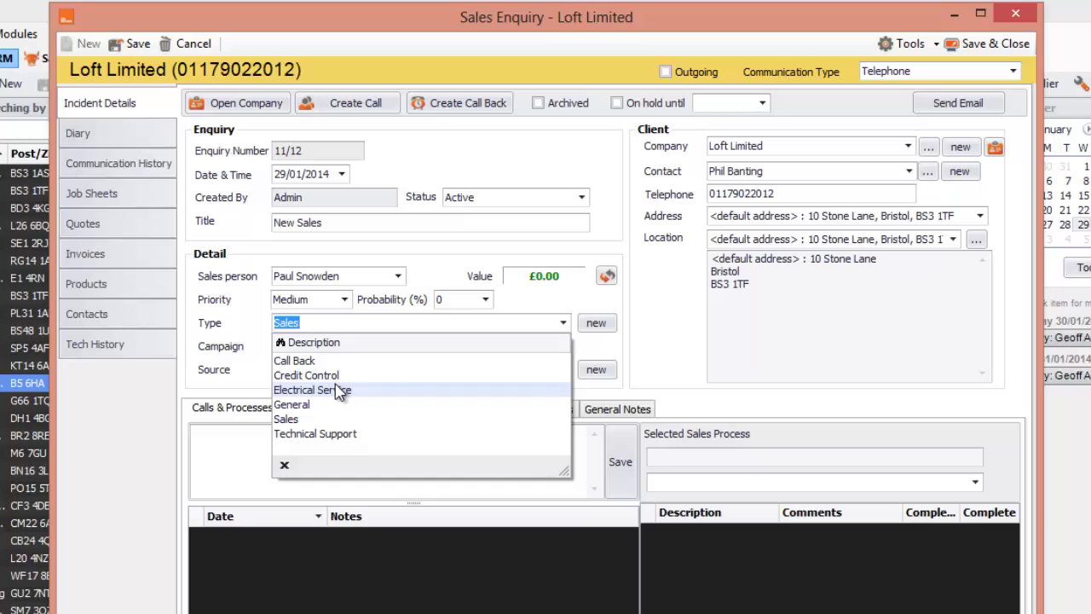
pyautogui.click(344, 386)
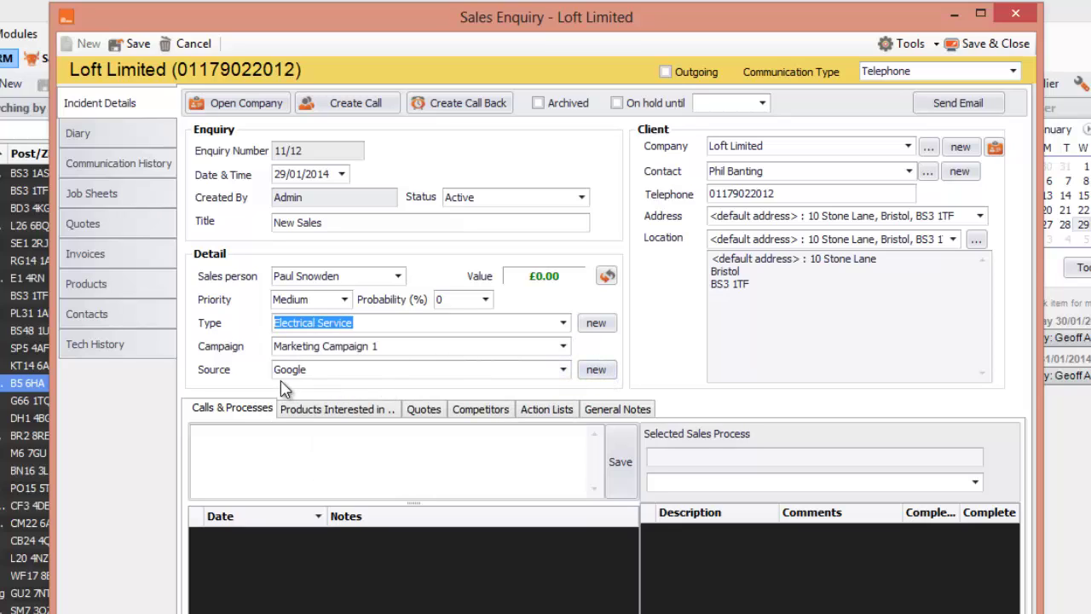
# Add Website as a new enquiry source, select it, and set the probability to 50%.
pyautogui.click(596, 372)
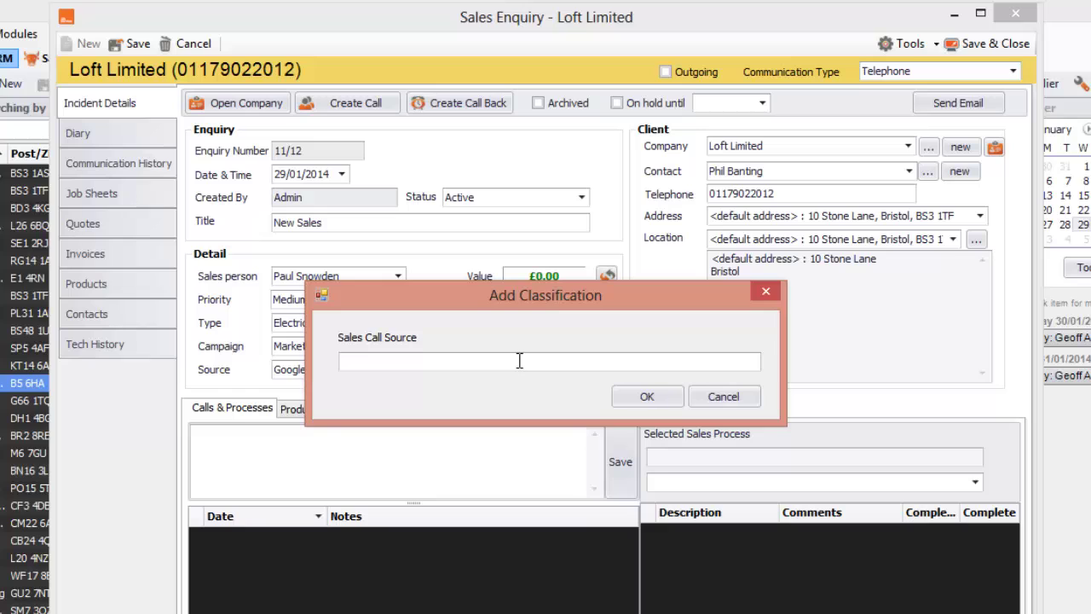
pyautogui.write('Website')
pyautogui.click(627, 401)
pyautogui.click(563, 369)
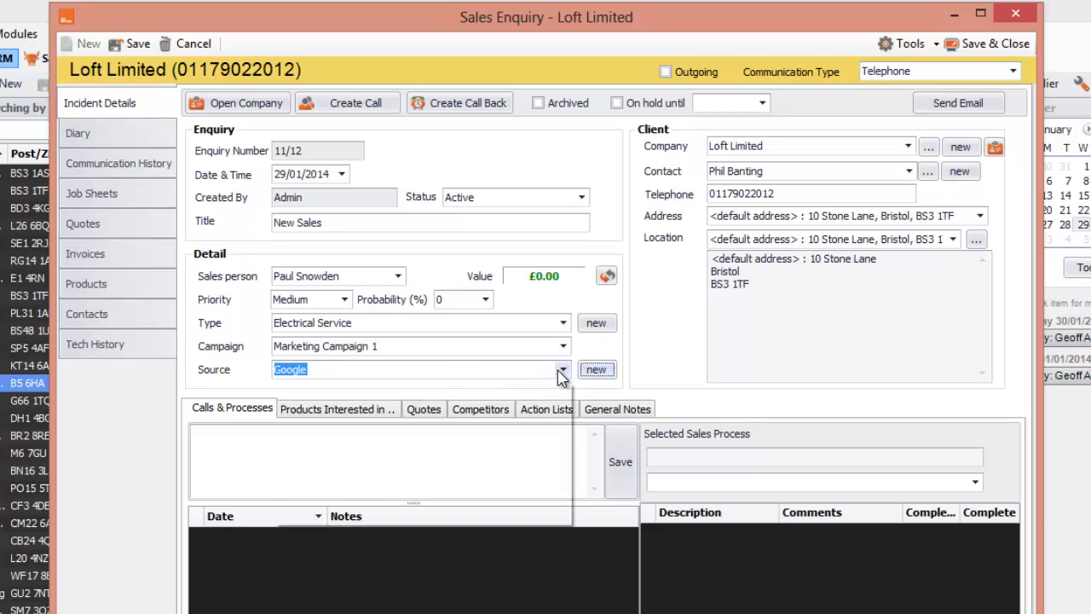
pyautogui.moveTo(567, 436); pyautogui.dragTo(560, 488)
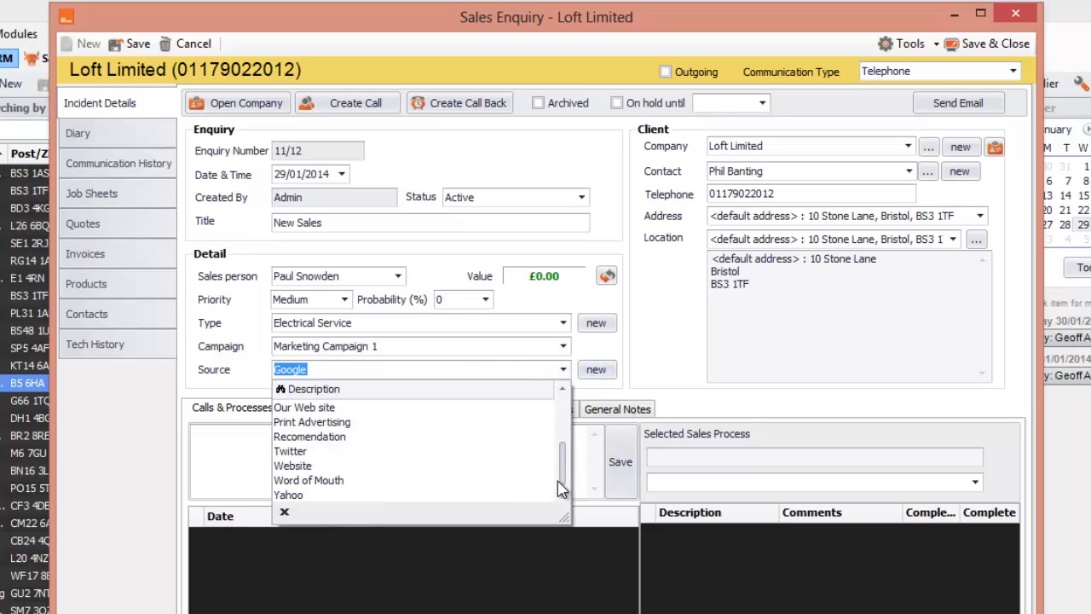
pyautogui.click(413, 466)
pyautogui.click(404, 458)
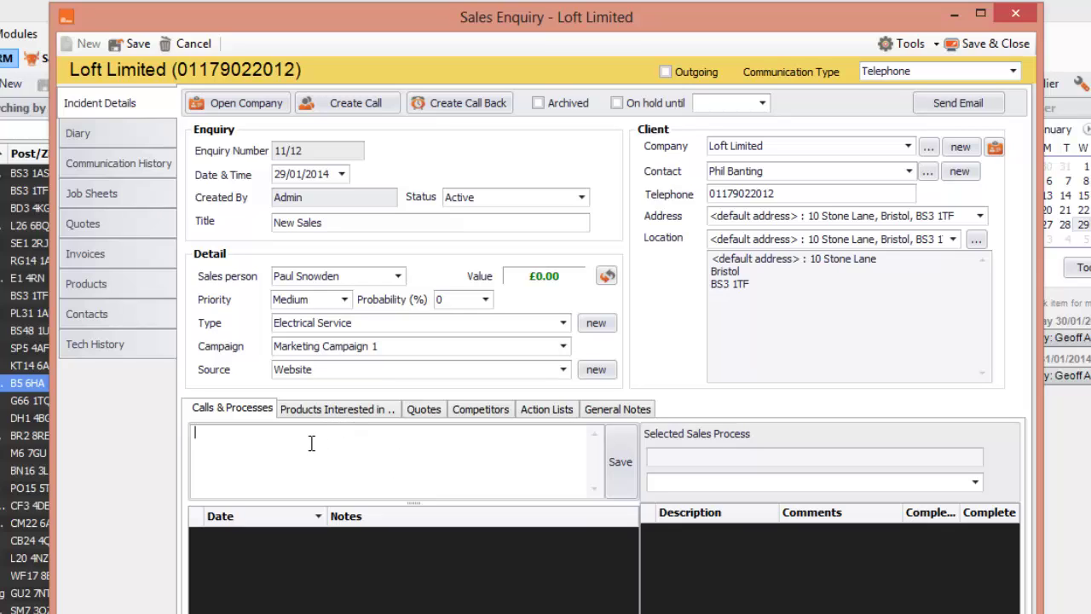
pyautogui.click(484, 300)
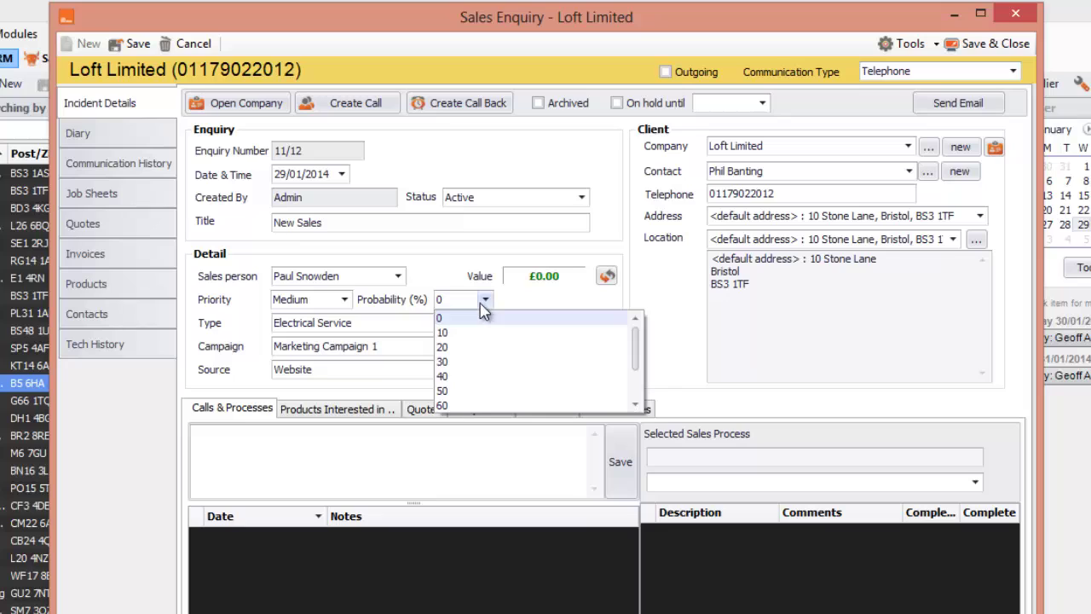
pyautogui.click(475, 393)
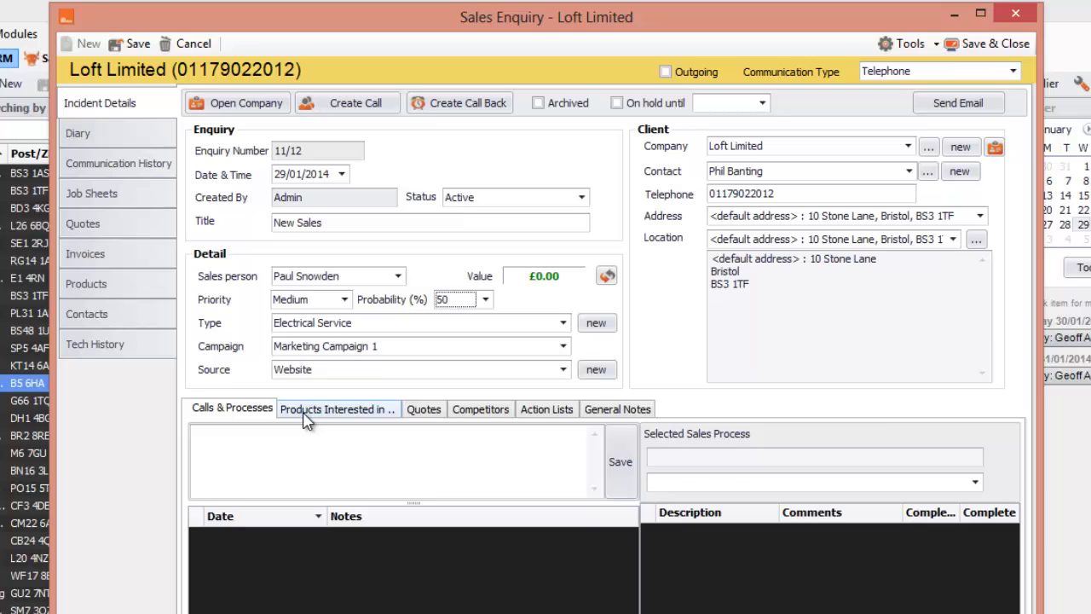
# Add SM3F Clik Service 3.0 from the product catalogue as an interested item, quantity 1 at £650.00.
pyautogui.click(307, 414)
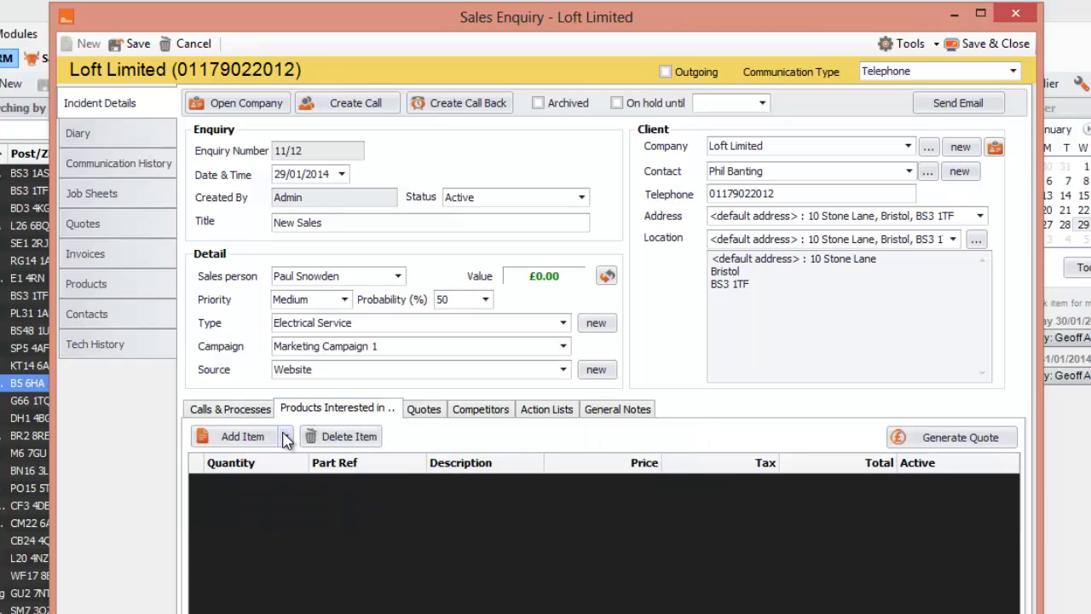
pyautogui.click(286, 438)
pyautogui.click(276, 483)
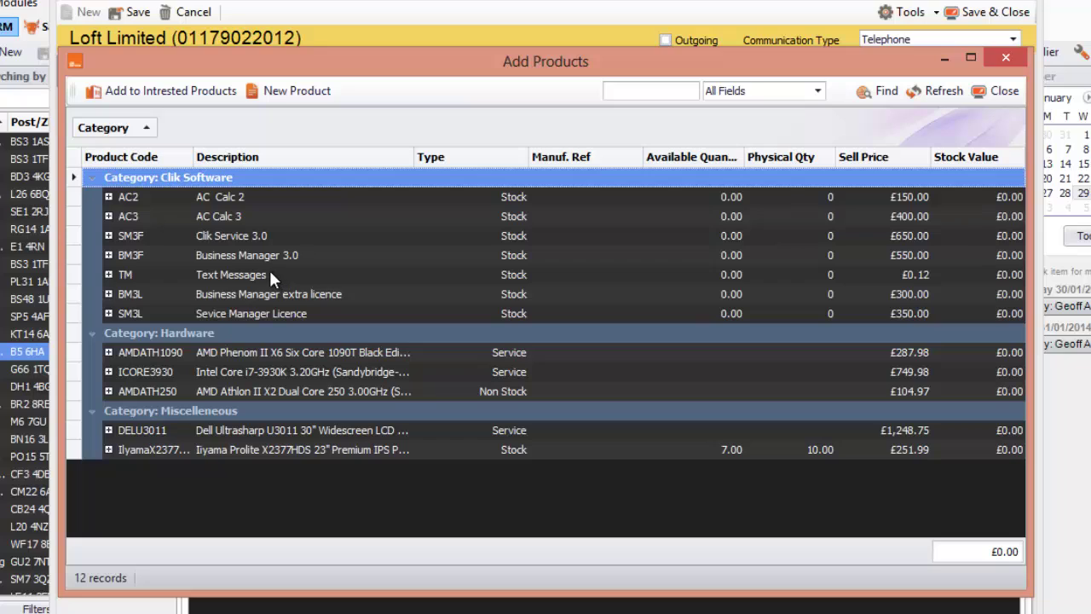
pyautogui.click(249, 238)
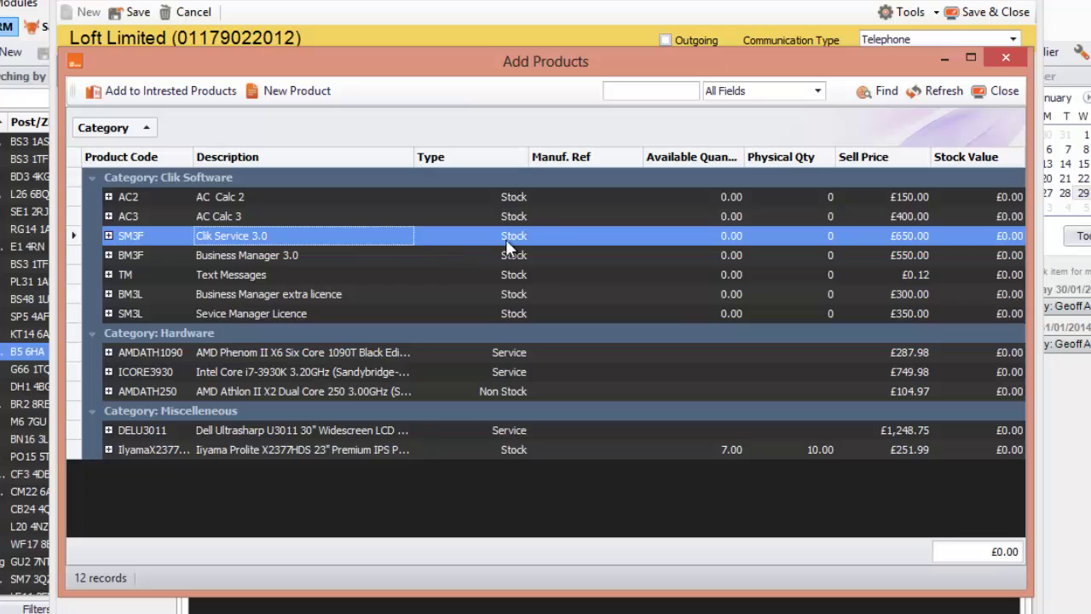
pyautogui.doubleClick(316, 232)
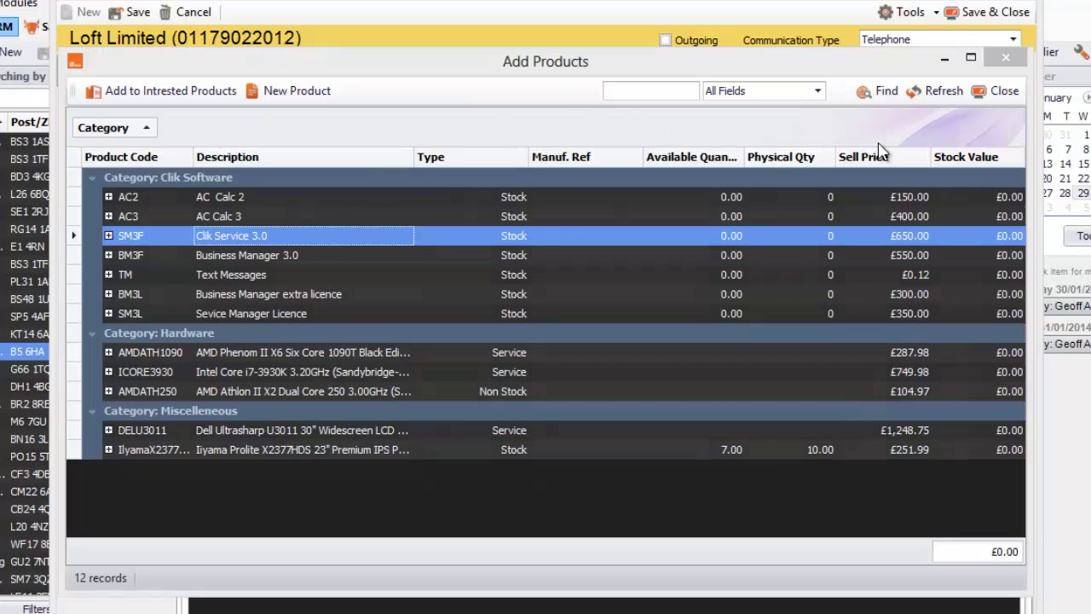
pyautogui.click(957, 181)
pyautogui.click(1001, 90)
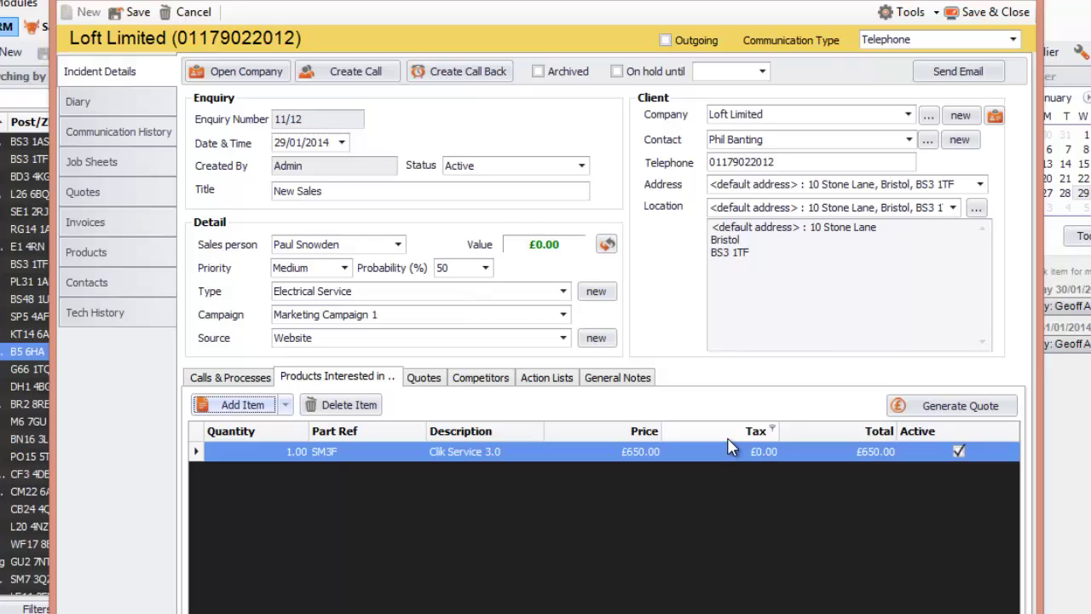
# Generate quote 115, review its materials, and close it without emailing, leaving the enquiry at £700.00.
pyautogui.click(917, 408)
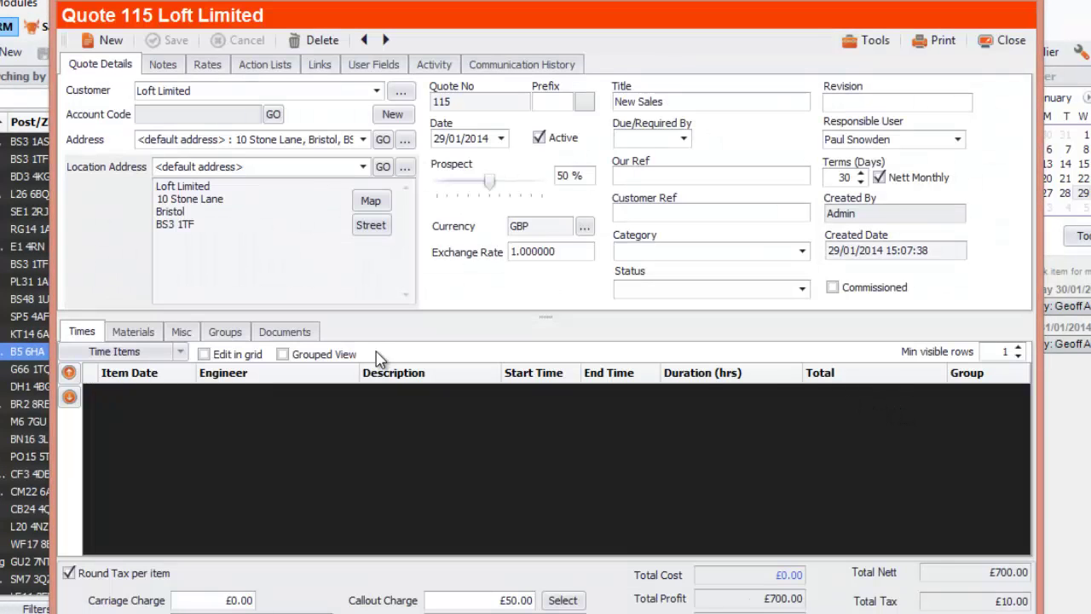
pyautogui.click(147, 333)
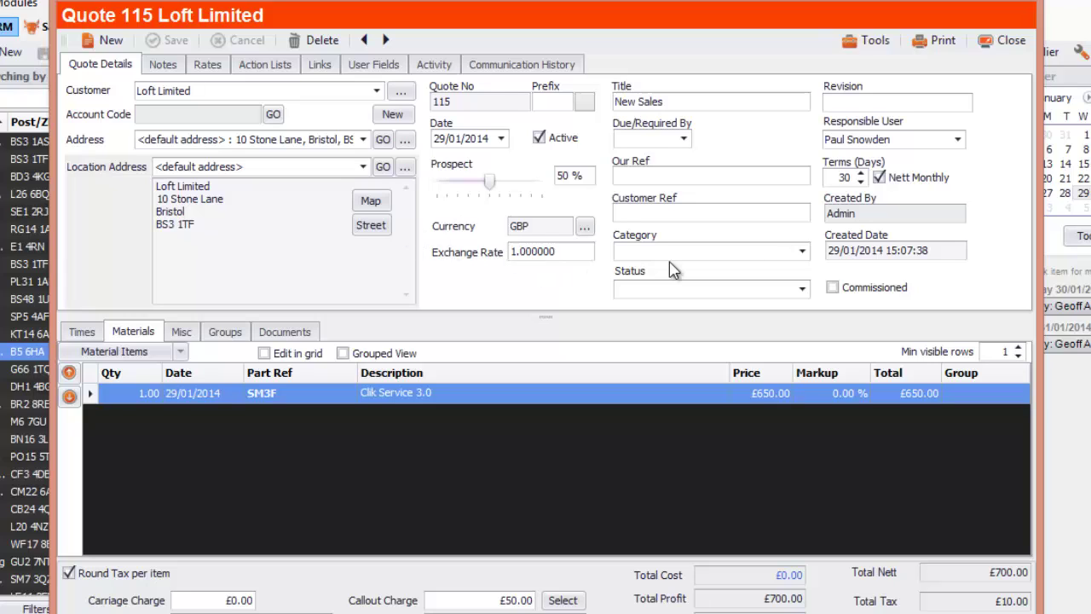
pyautogui.click(873, 43)
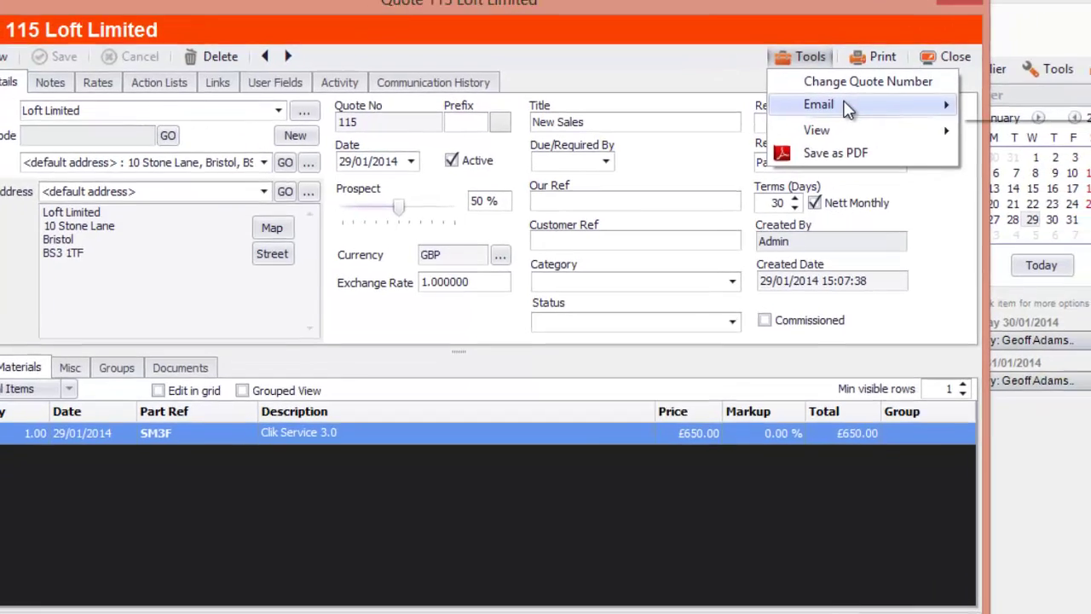
pyautogui.moveTo(930, 86)
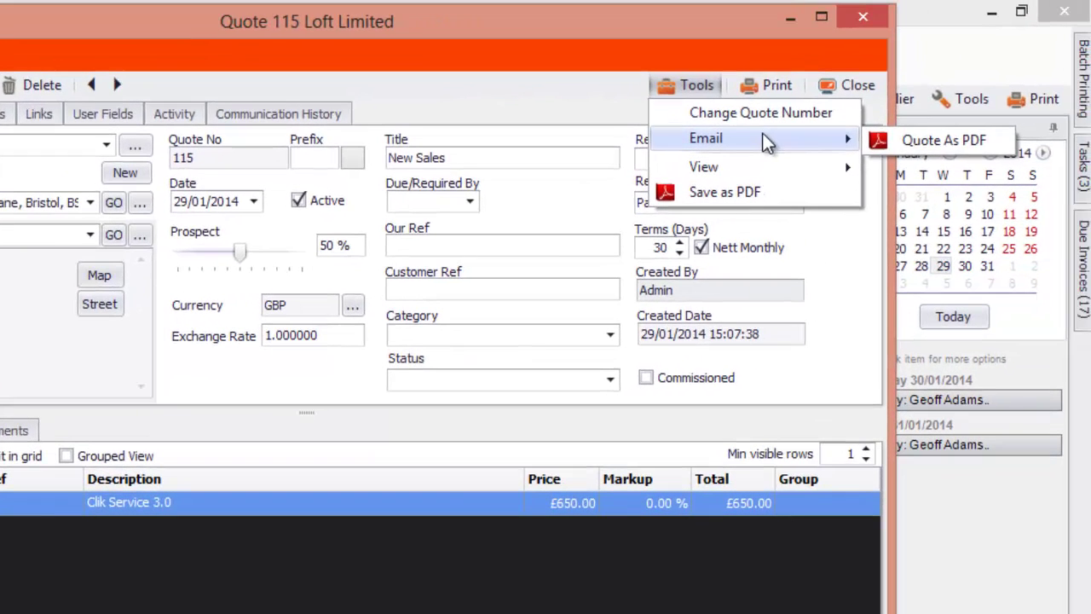
pyautogui.click(430, 111)
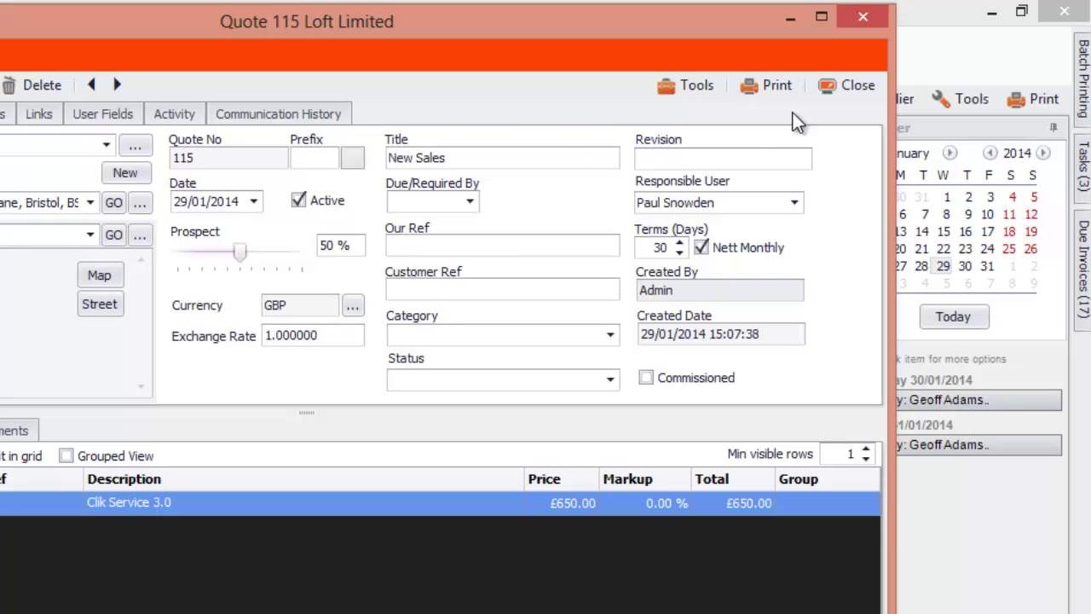
pyautogui.click(853, 87)
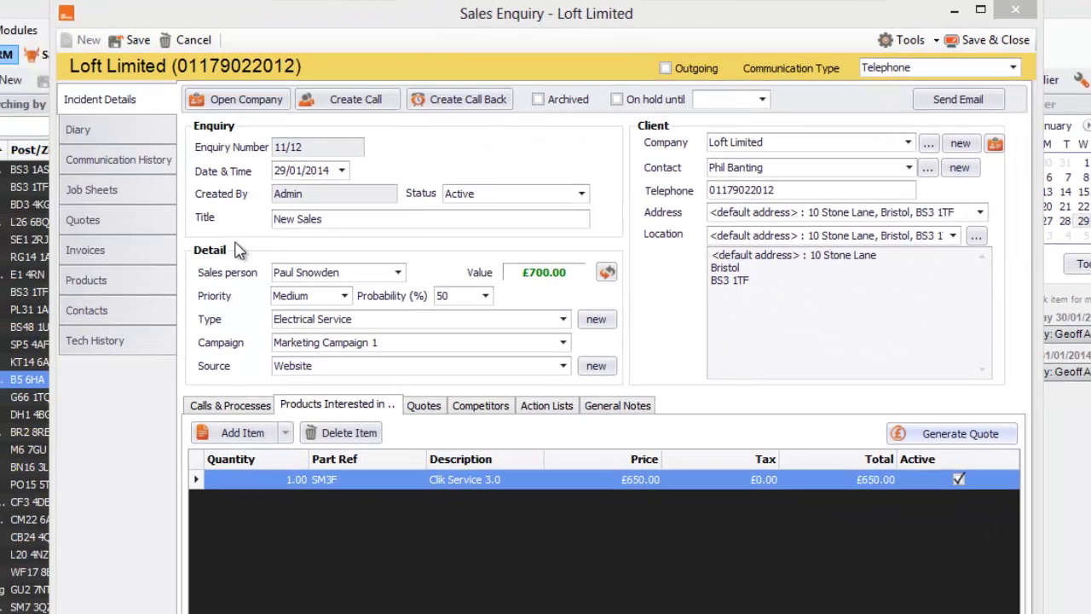
# Review the enquiry's quotes, competitors and action lists, ending on its empty General Notes.
pyautogui.click(424, 405)
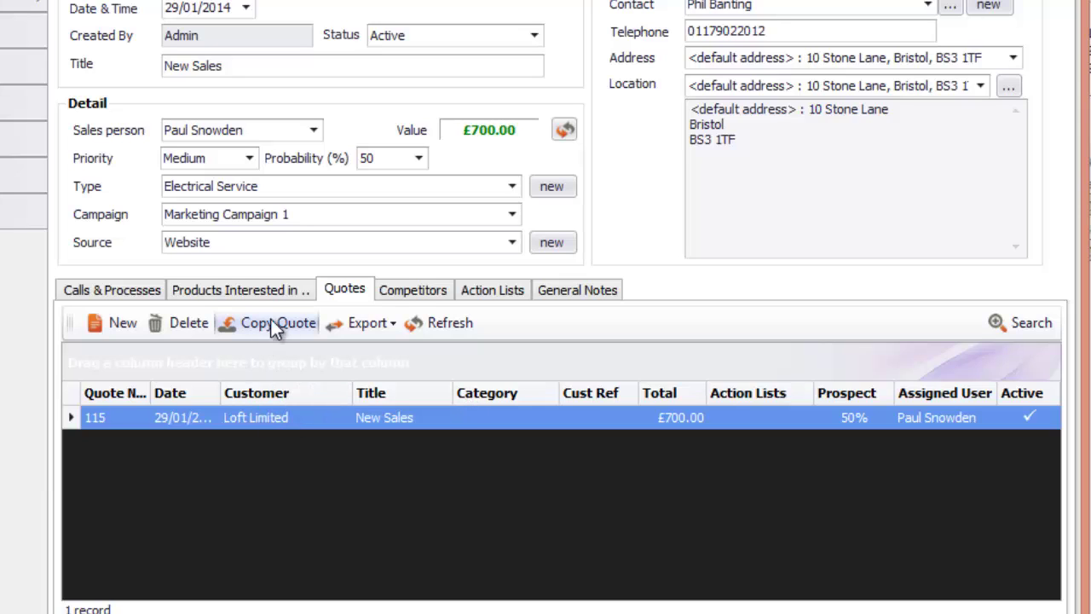
pyautogui.click(402, 288)
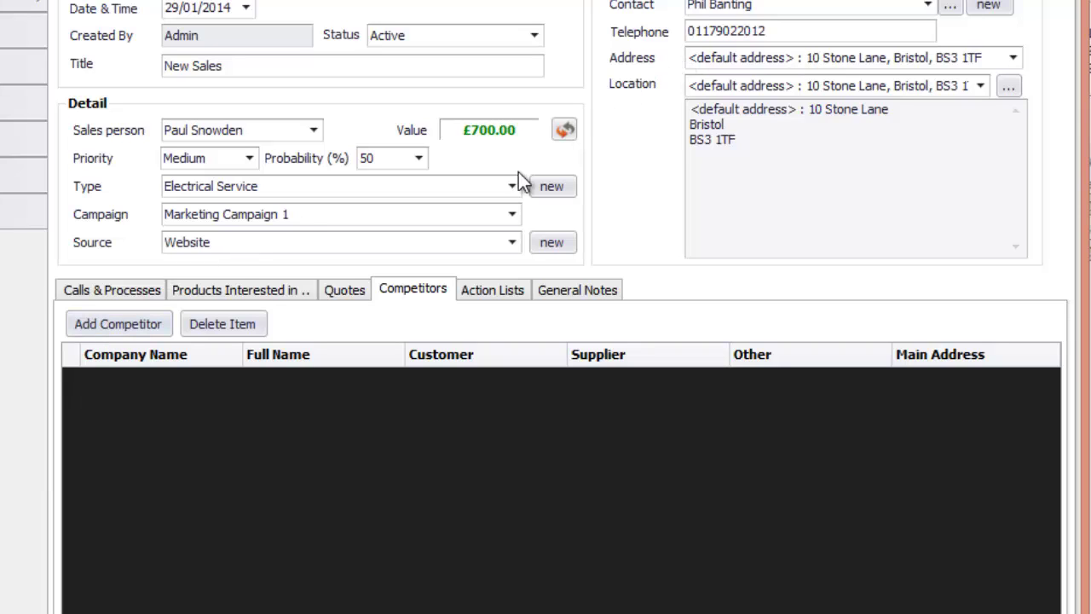
pyautogui.click(491, 289)
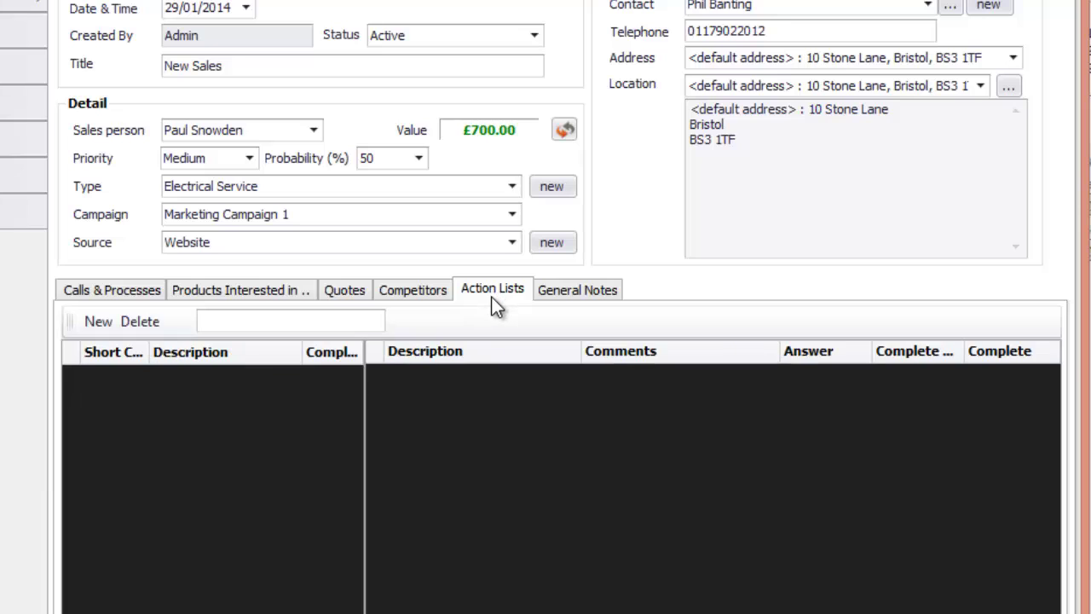
pyautogui.click(563, 293)
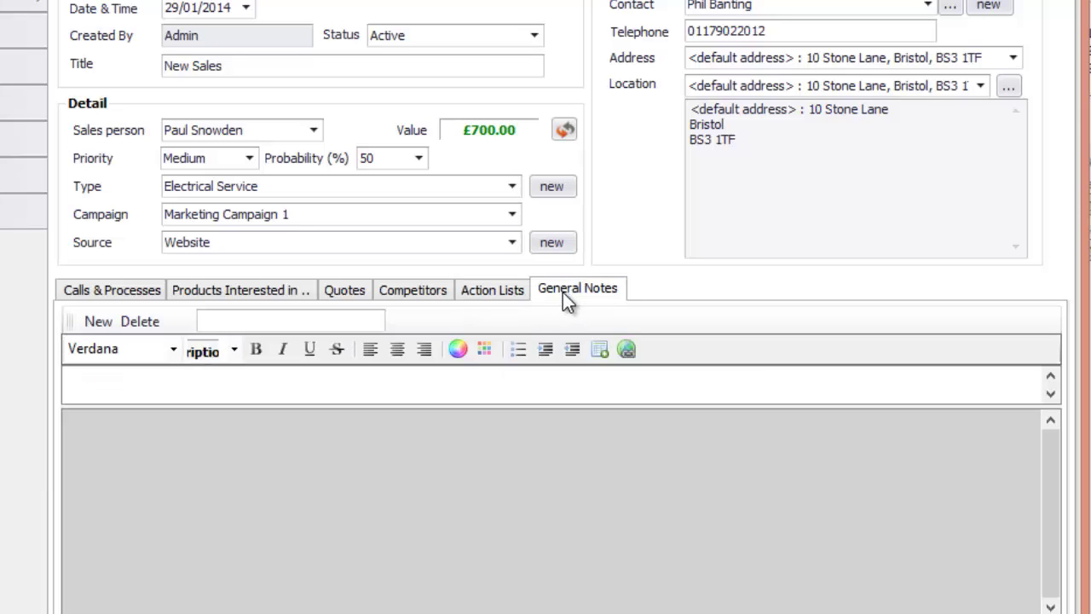